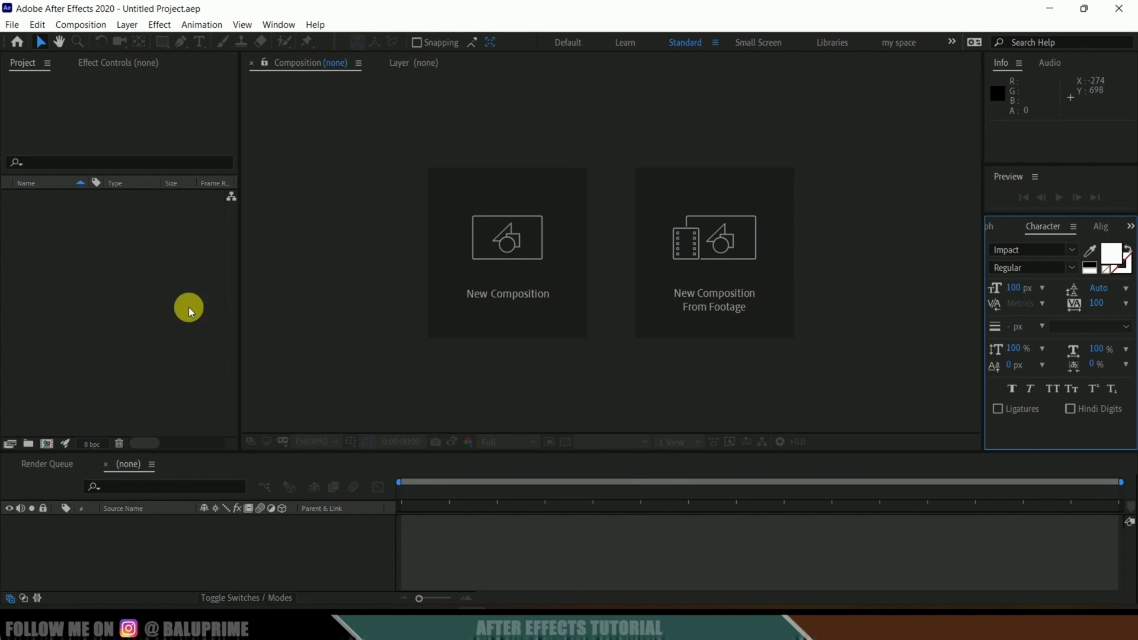
Import Pexels Videos 2330728 (2).mp4 and build a matching 16-second composition from it.
right_click(86, 267)
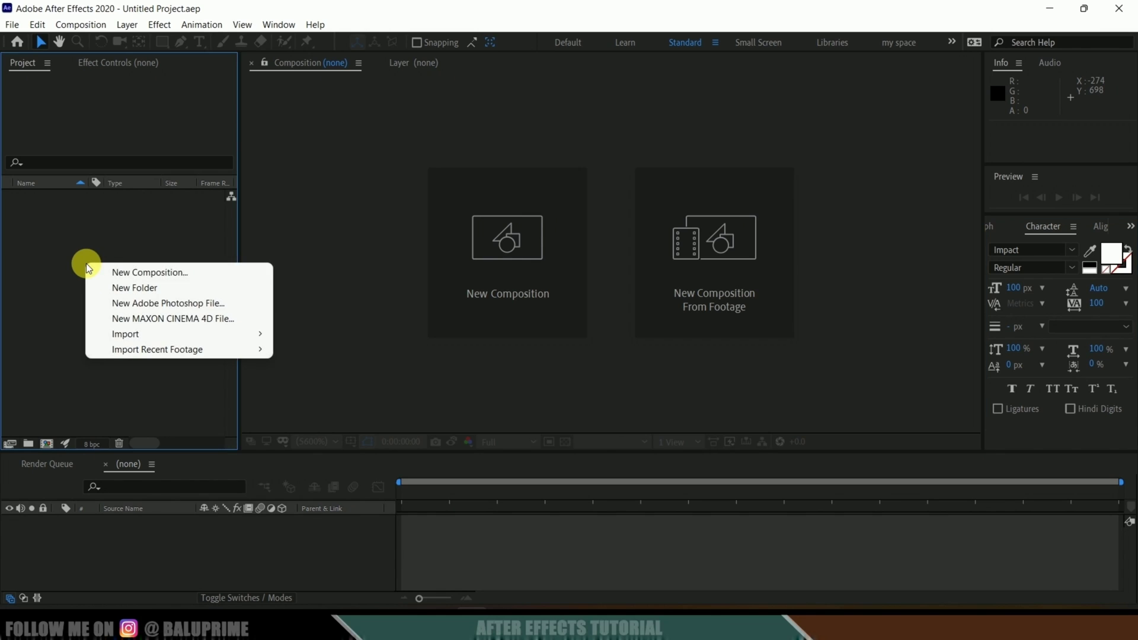
mouse_move(163, 334)
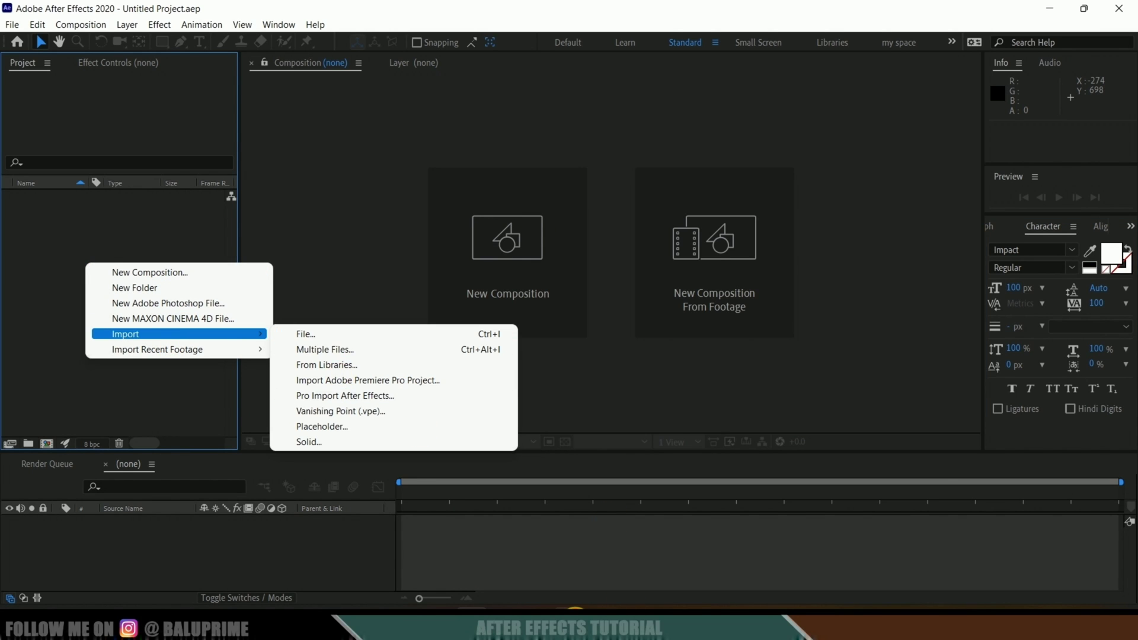
click(306, 333)
drag(732, 216, 114, 303)
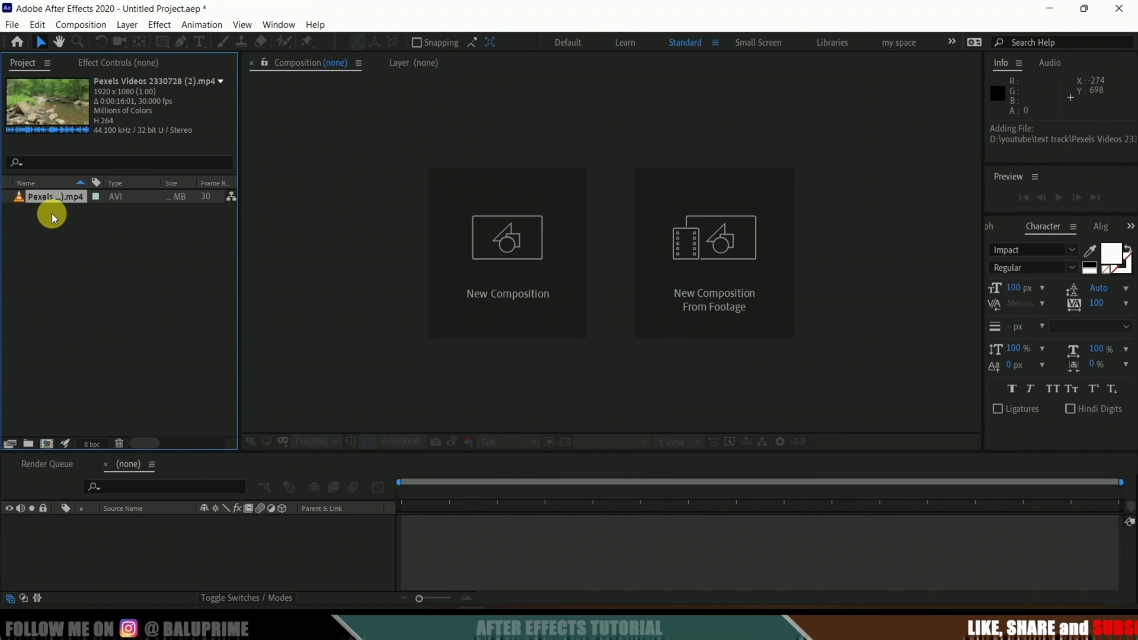
drag(42, 198, 52, 445)
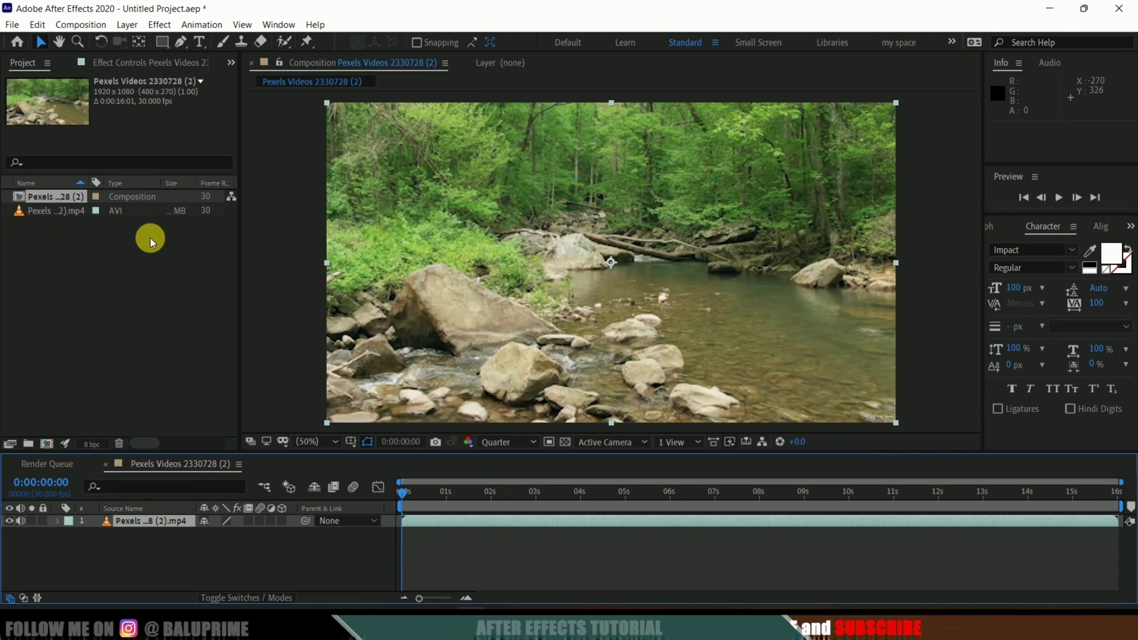
key(space)
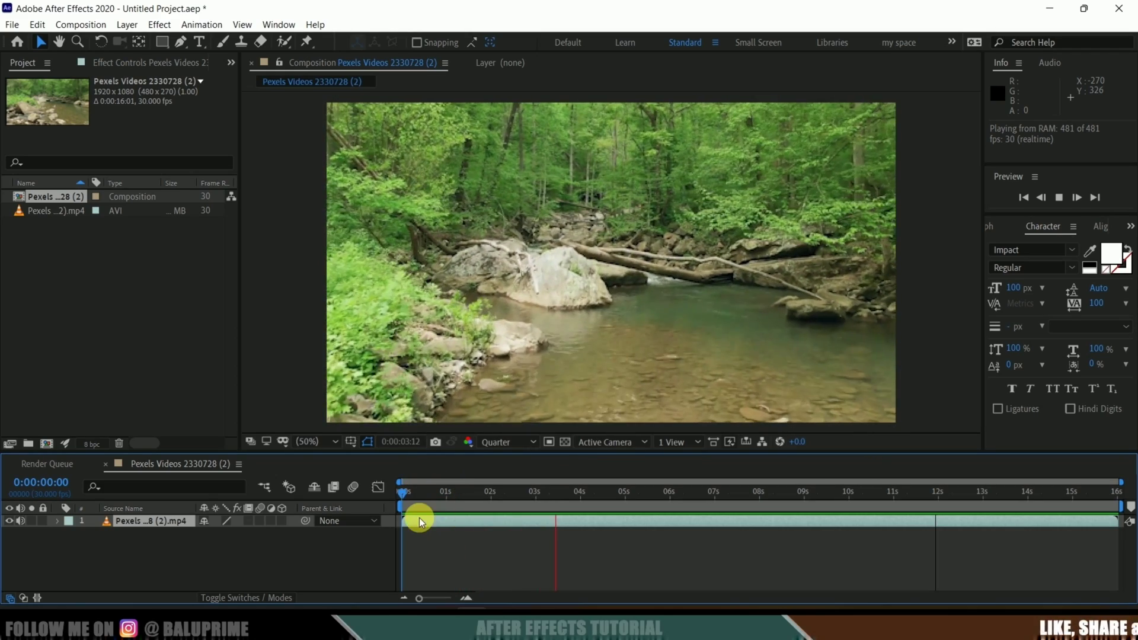
key(space)
Run Track Camera from the Tracker panel on the stream footage layer, solving at 0.48-pixel average error.
click(176, 546)
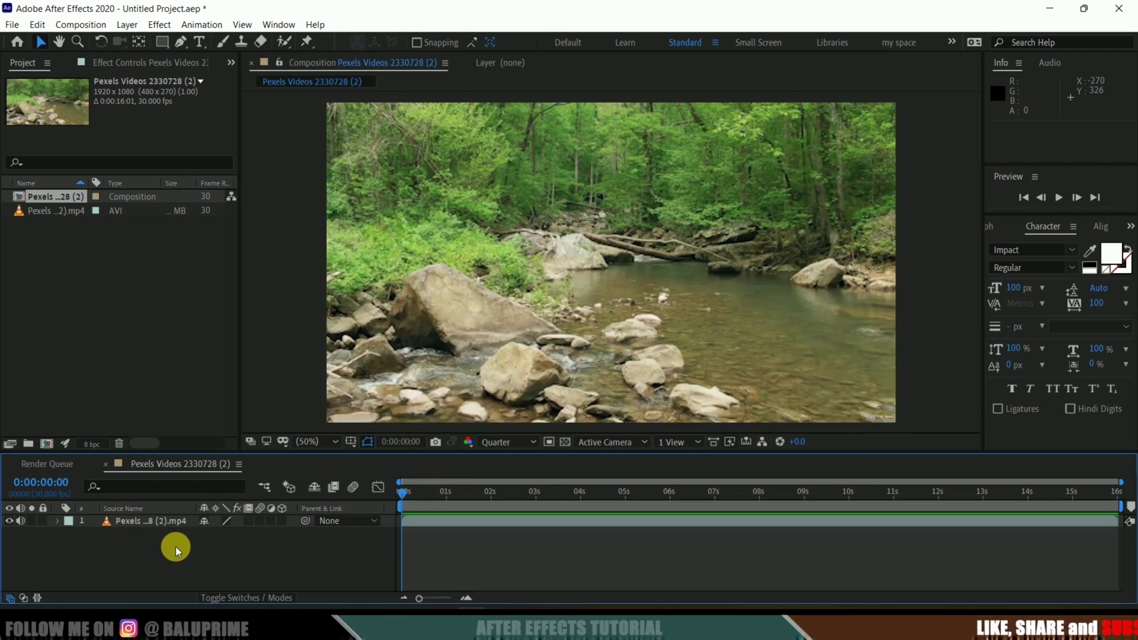
click(152, 522)
click(274, 25)
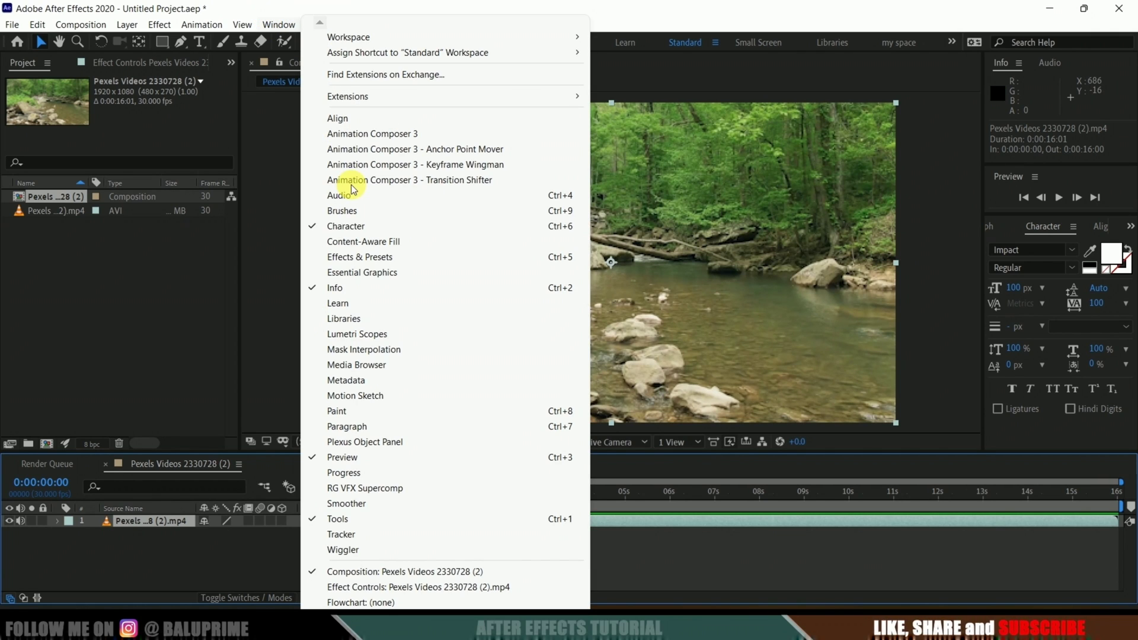
click(362, 535)
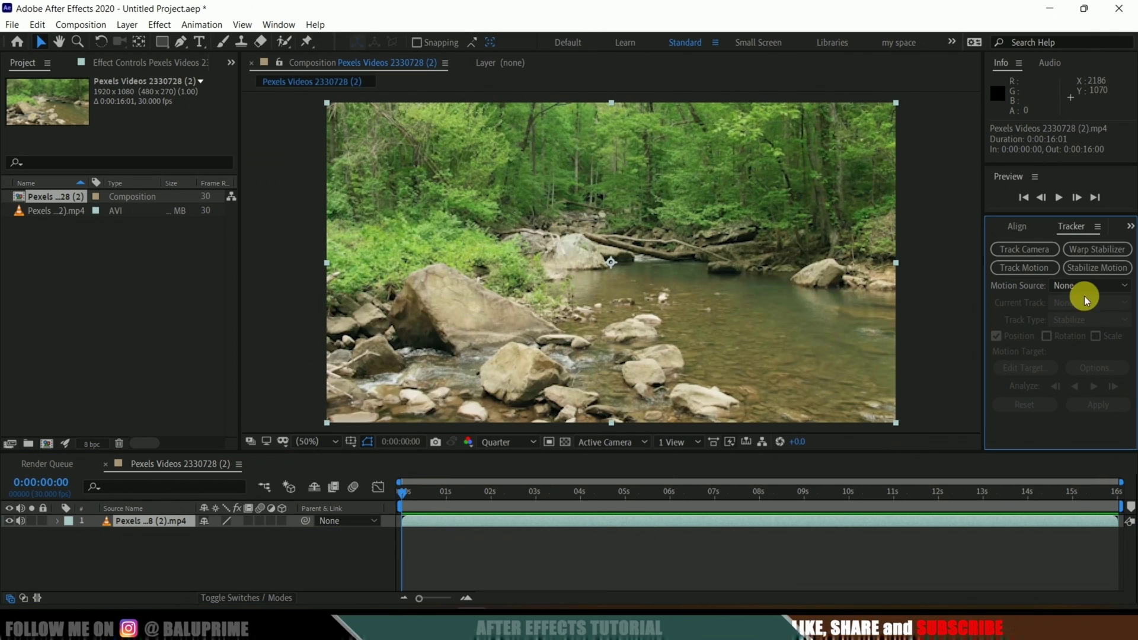
click(448, 531)
click(408, 522)
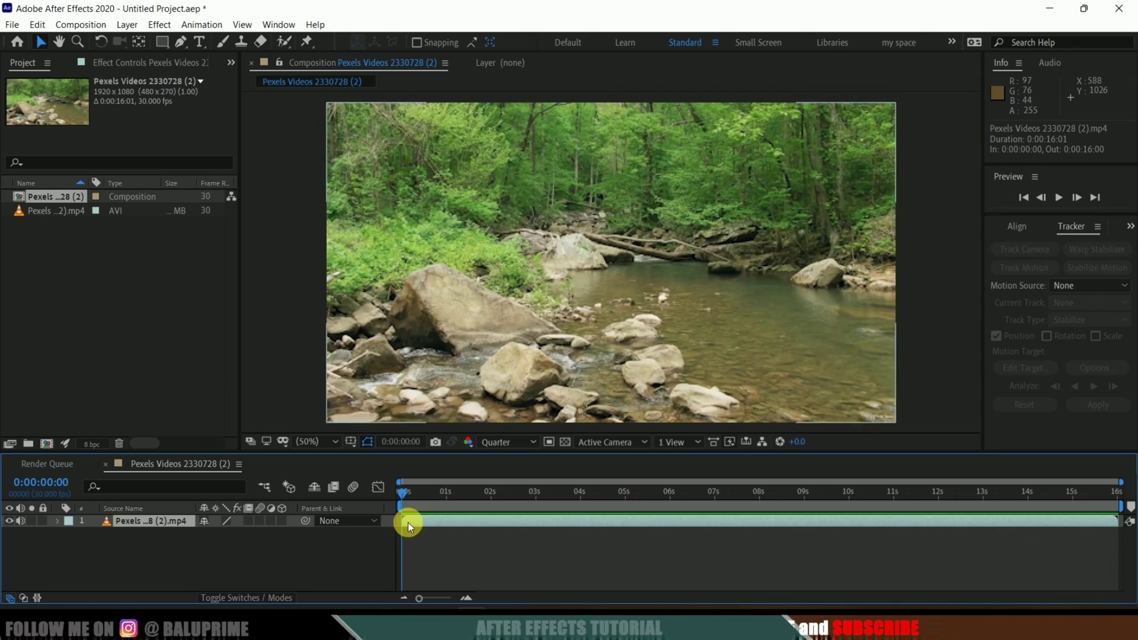
click(1021, 244)
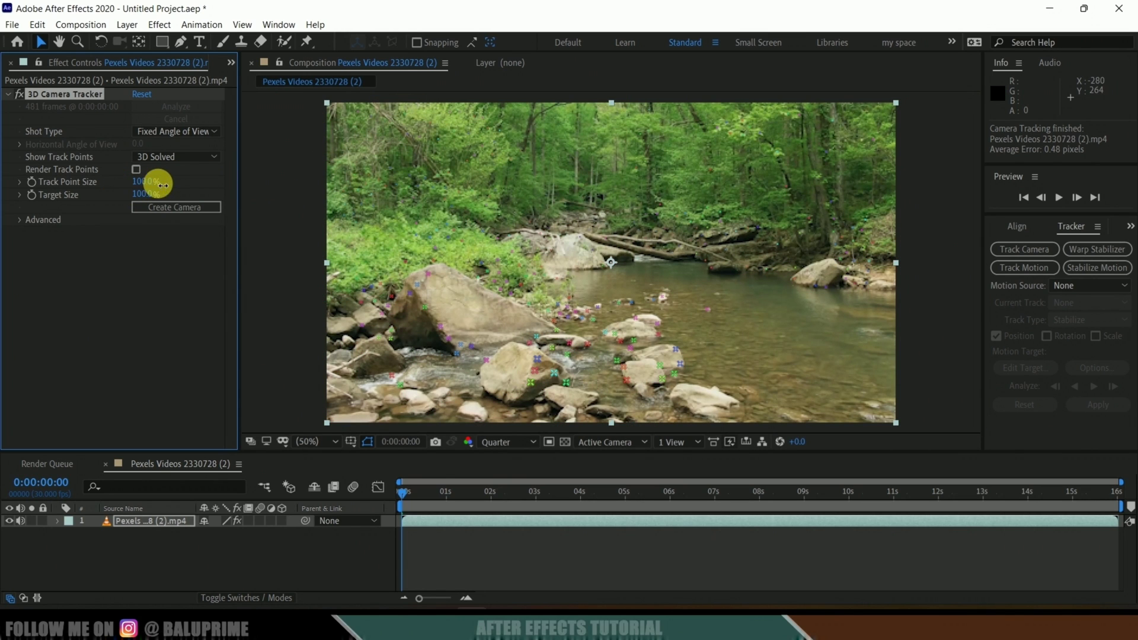
Enlarge the track points, then create a Text layer and tracker camera from selected riverbed points.
drag(160, 184, 282, 186)
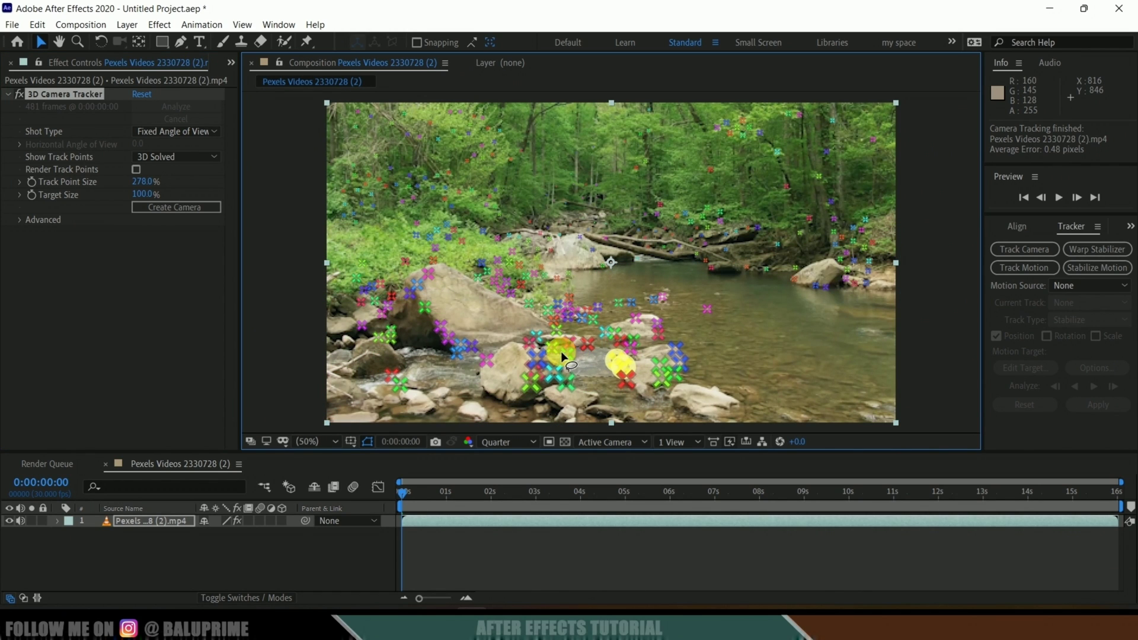
right_click(595, 363)
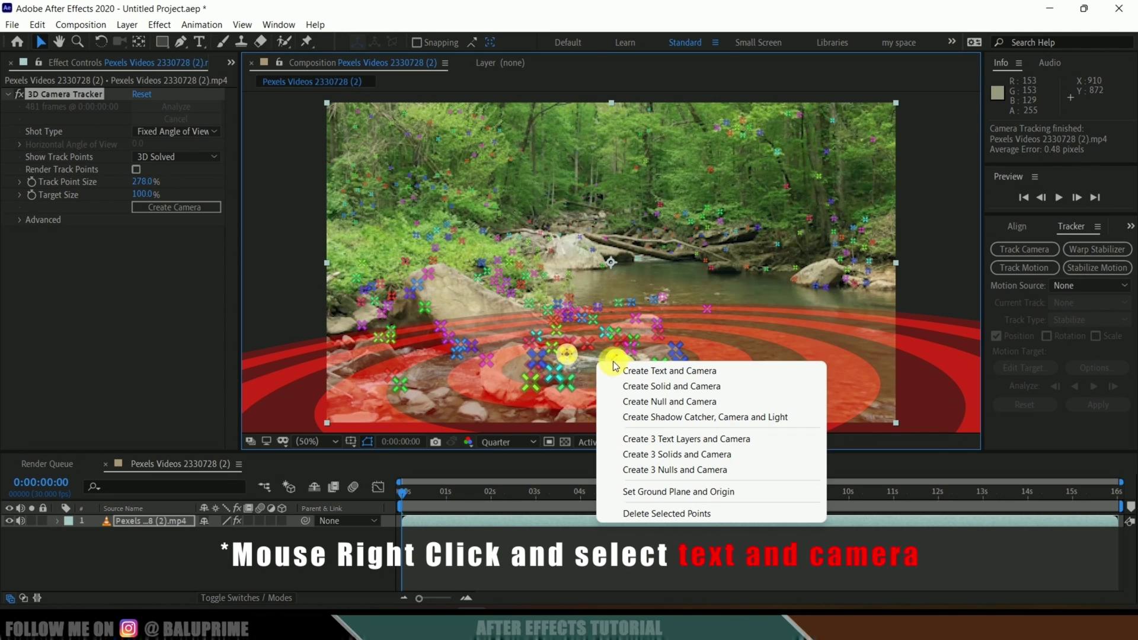
click(662, 371)
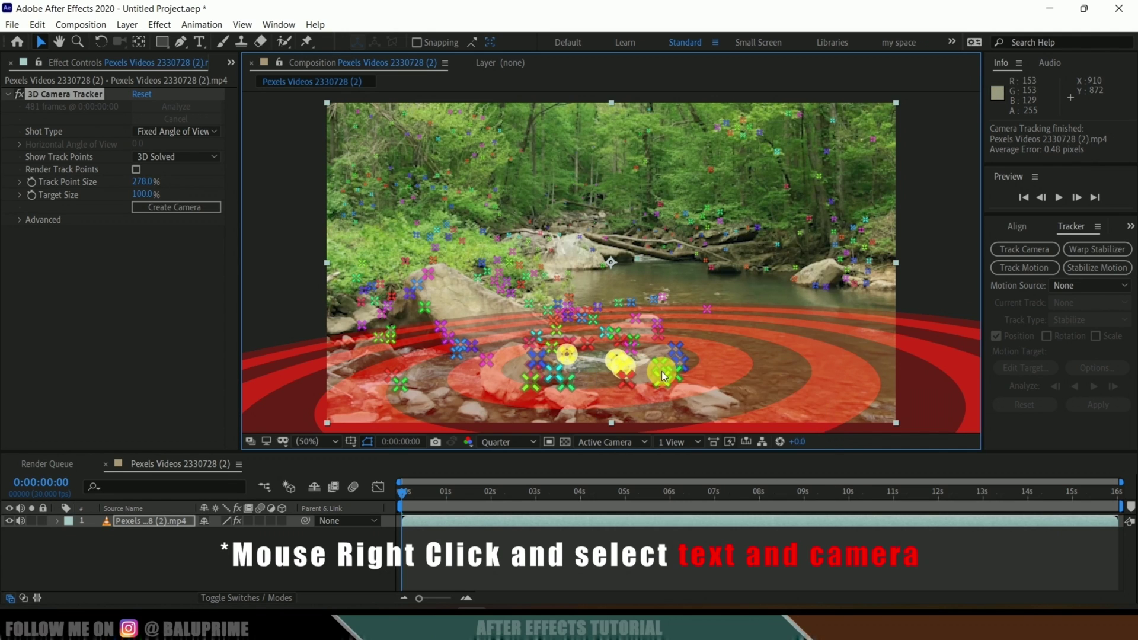
Set the new Text layer's scale to 100%.
click(144, 524)
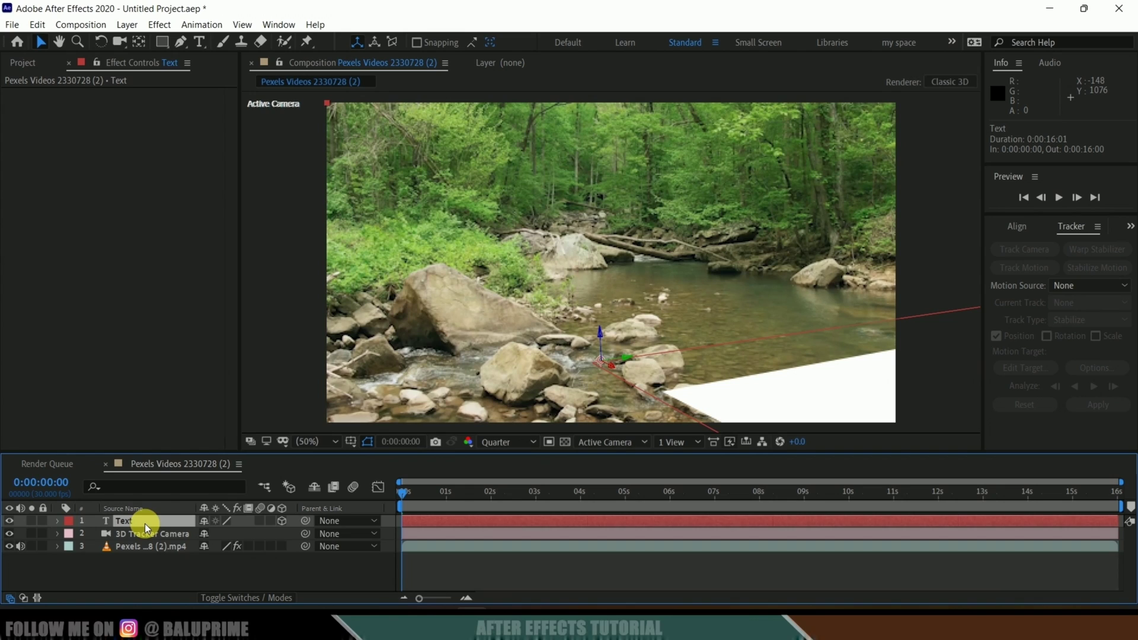
key(s)
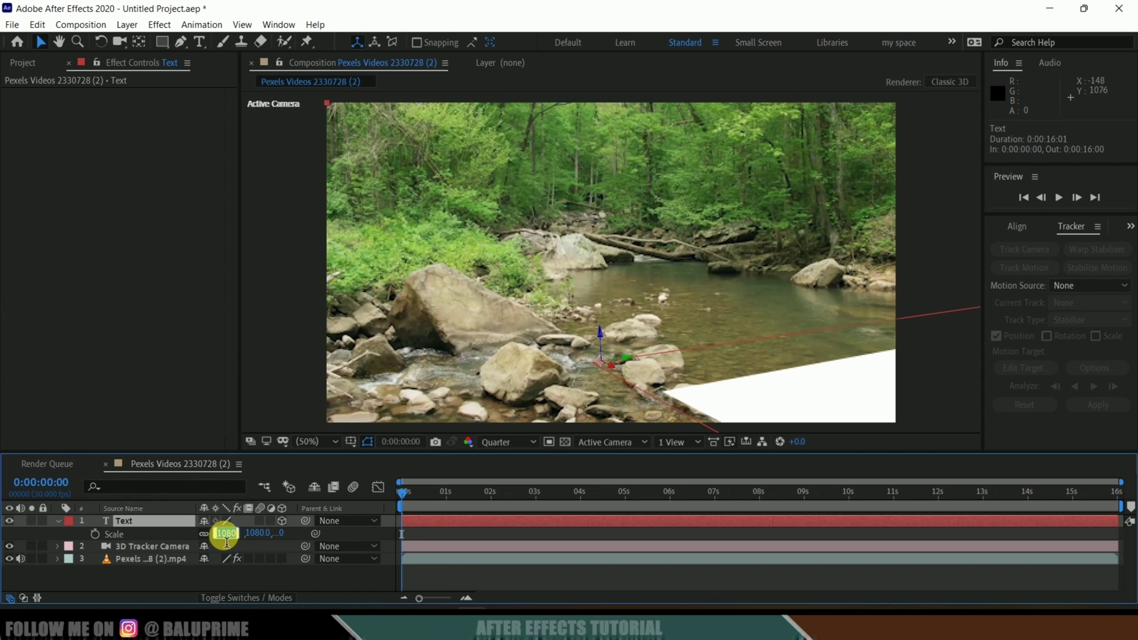
text(0)
key(Return)
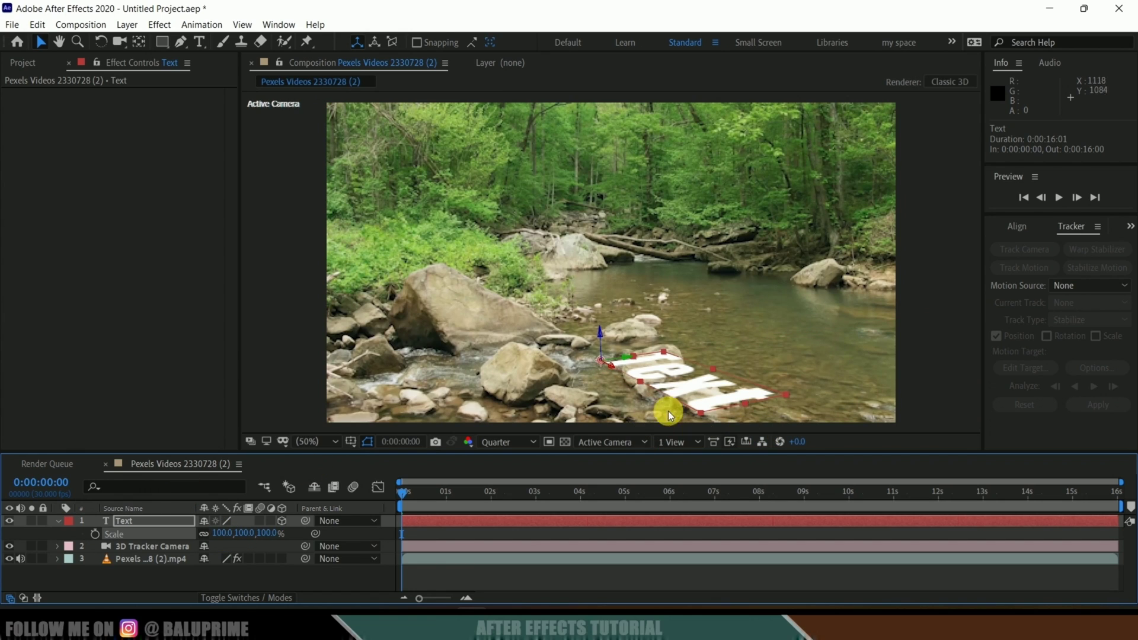
Rotate the text to X 87° and Y −66° so it stands upright facing the camera.
key(r)
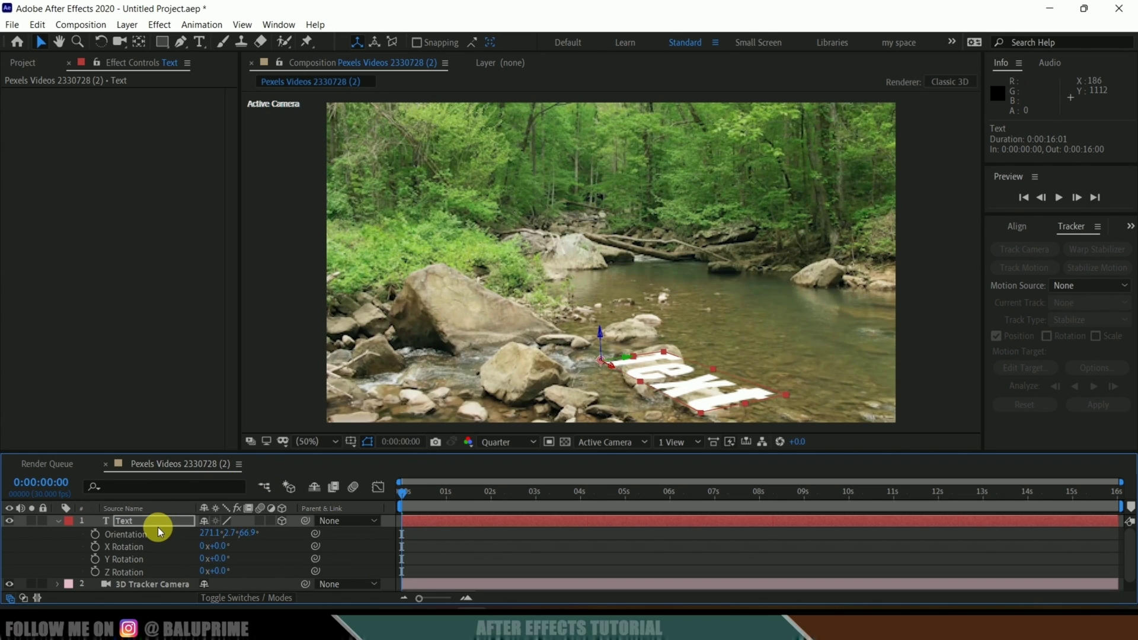
drag(223, 556, 298, 554)
mouse_move(228, 566)
mouse_down()
mouse_move(249, 564)
mouse_move(178, 563)
mouse_move(223, 549)
mouse_up()
Replace the placeholder text with the word AFTER.
double_click(165, 523)
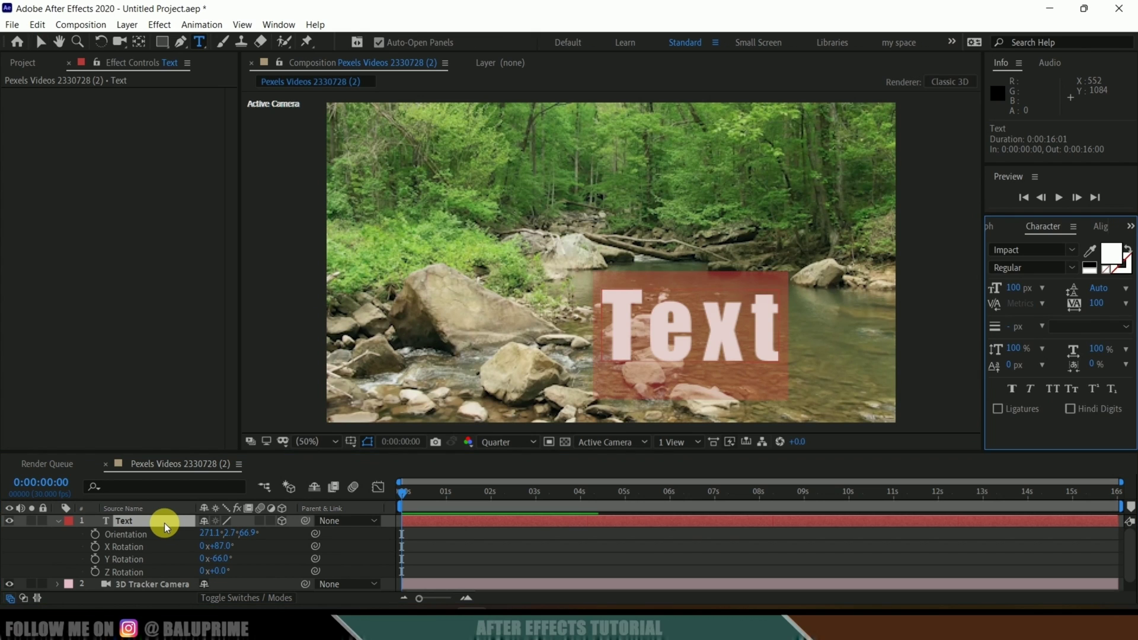
text(AFTER)
key(Escape)
key(v)
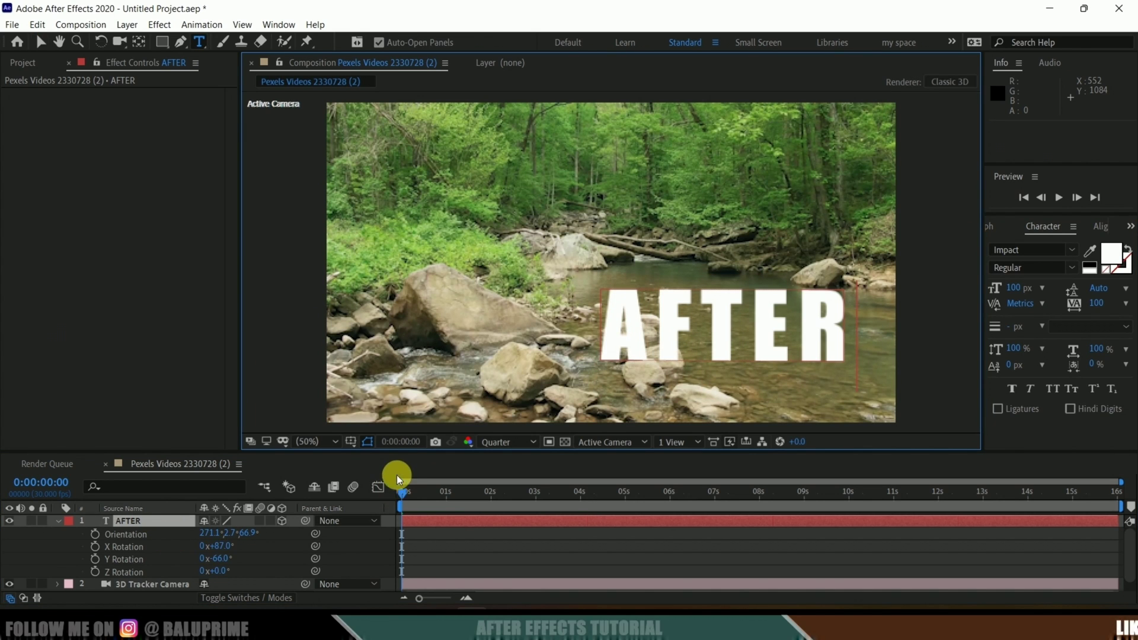
key(r)
Raise the AFTER text higher in the scene, previewing it and returning to 0:00:01:22.
key(space)
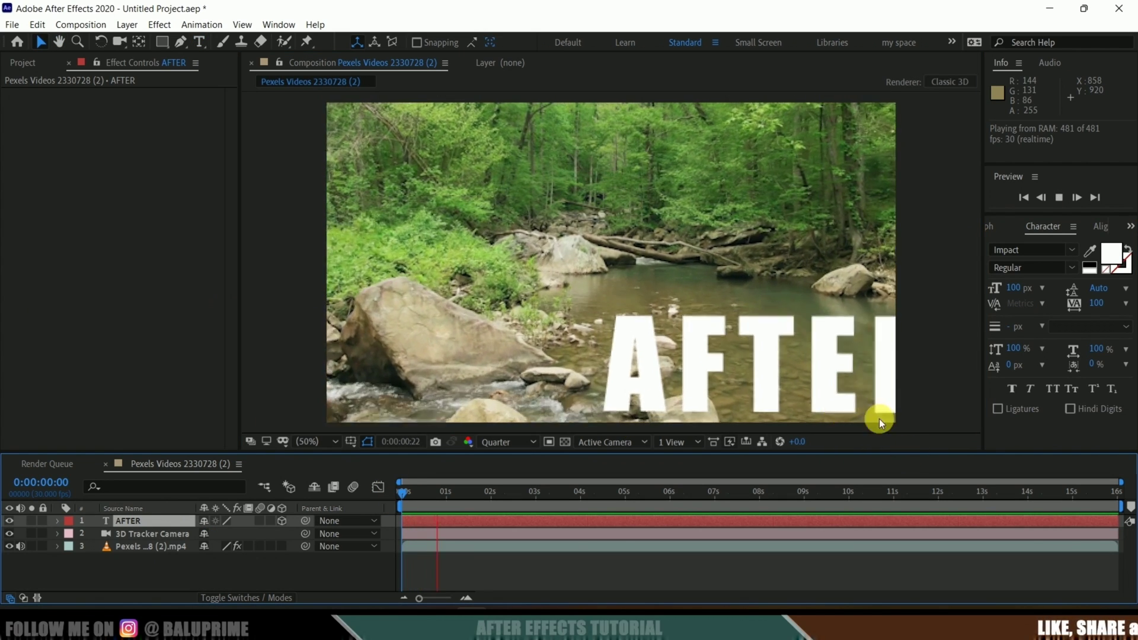
mouse_move(415, 483)
mouse_down()
mouse_move(478, 492)
mouse_move(432, 491)
mouse_up()
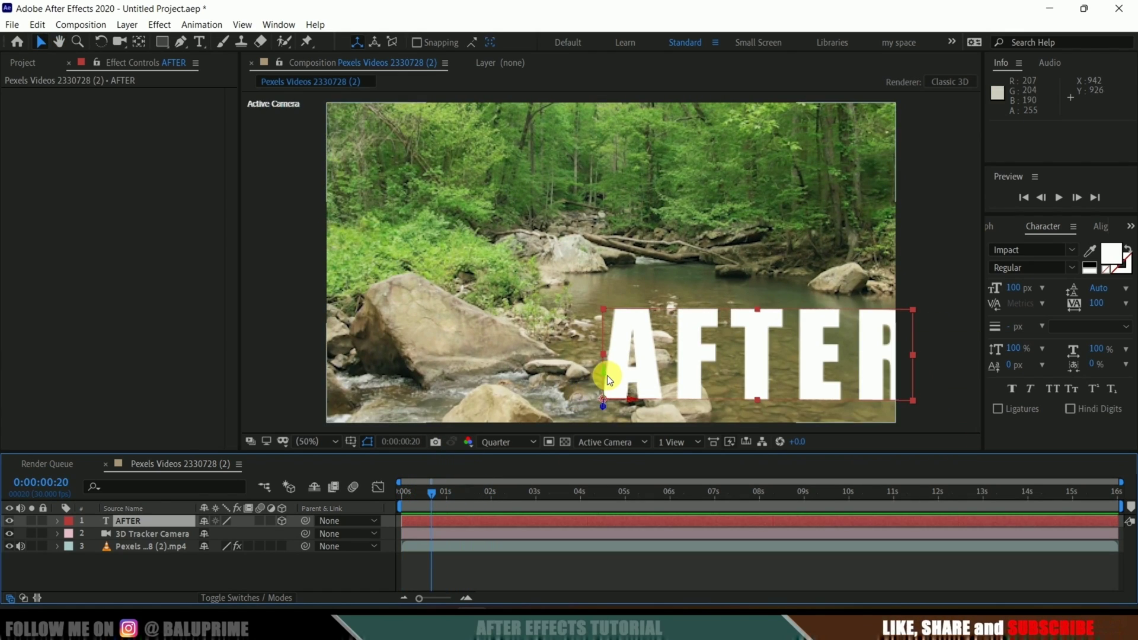
mouse_move(605, 360)
mouse_down()
mouse_move(617, 333)
mouse_move(616, 346)
mouse_up()
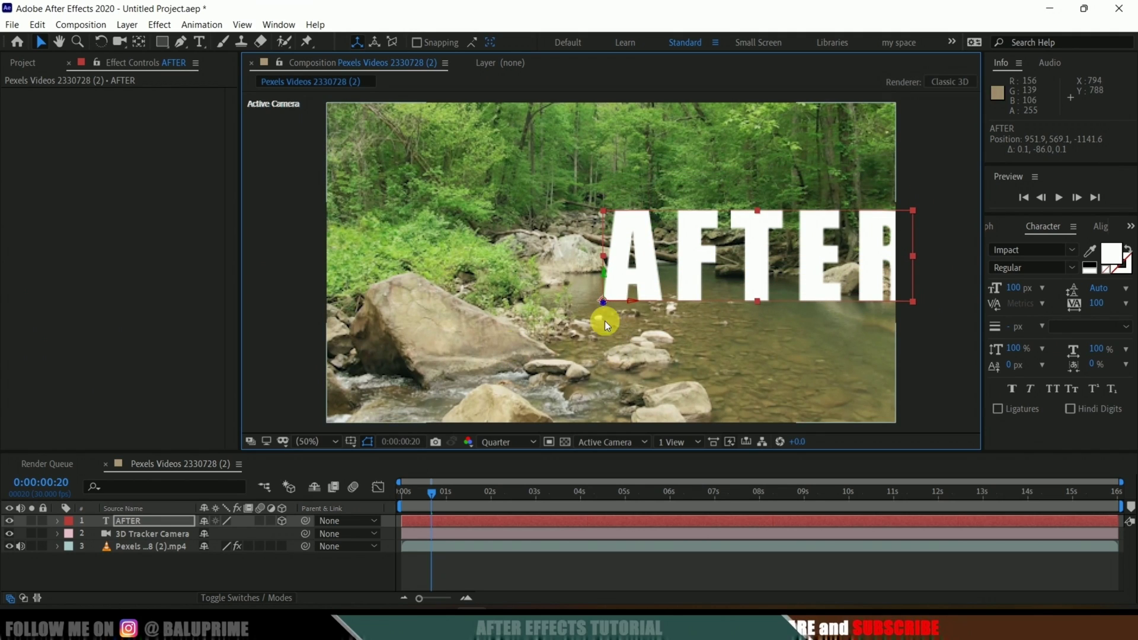
key(space)
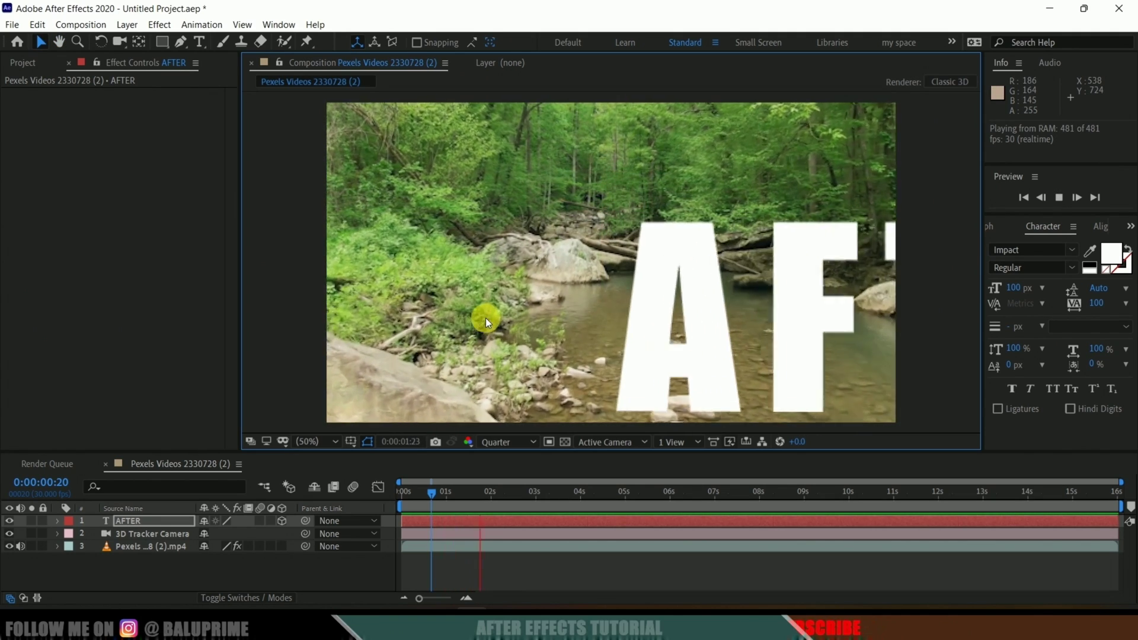
drag(504, 492, 478, 489)
Create a second Text layer anchored to track points selected on the rocks beside the stream.
click(145, 543)
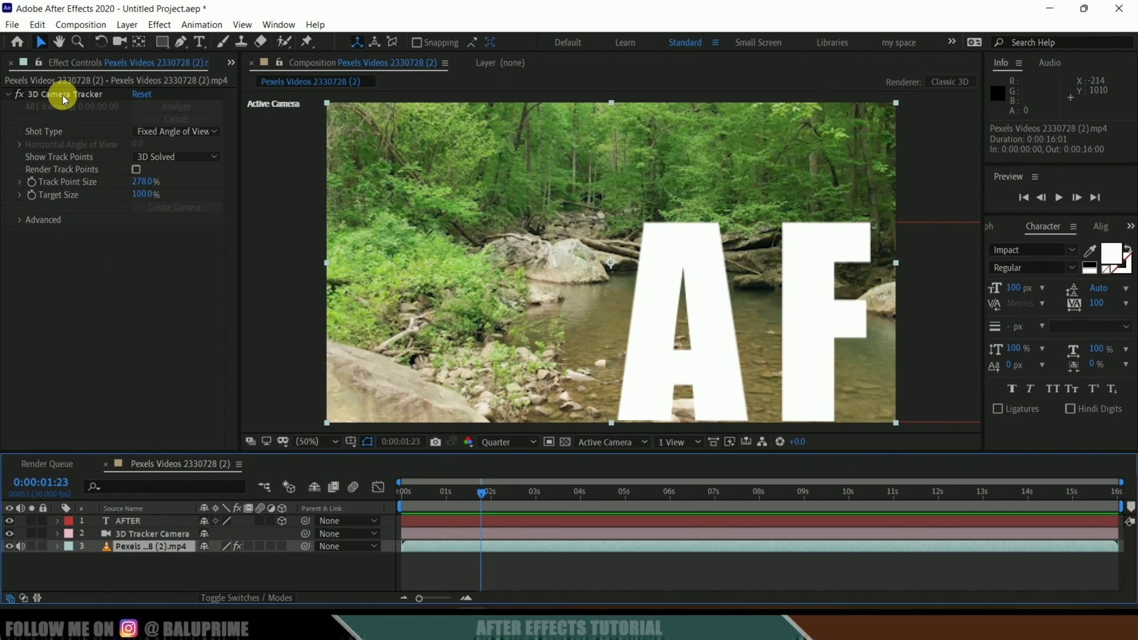
click(68, 93)
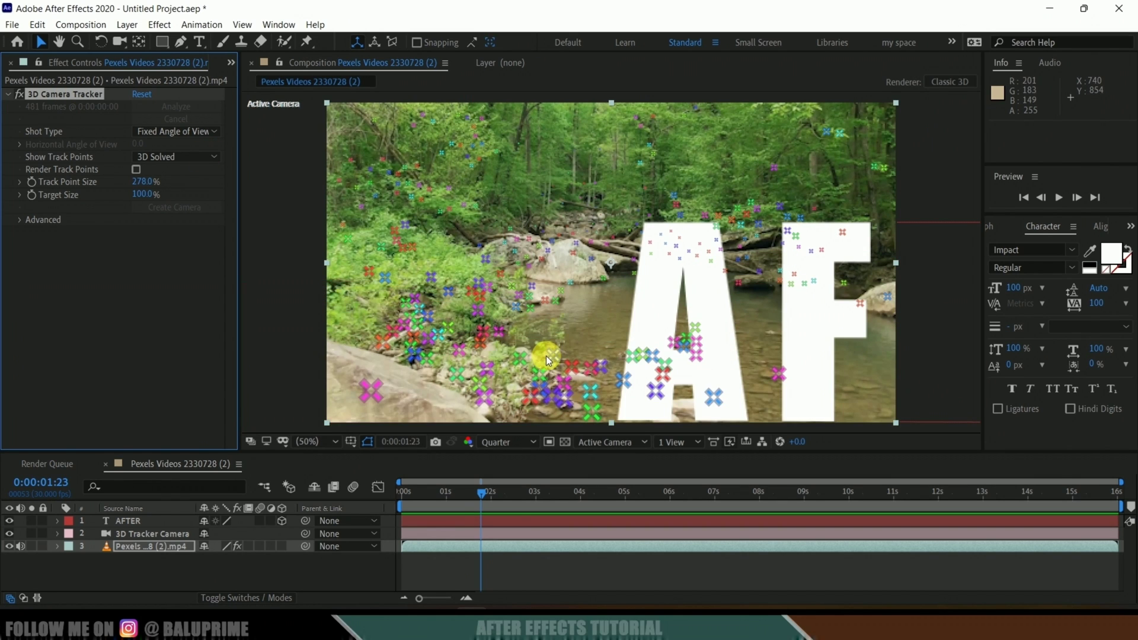
mouse_move(511, 360)
mouse_down()
mouse_move(474, 385)
mouse_move(534, 398)
mouse_move(551, 356)
mouse_move(499, 379)
mouse_up()
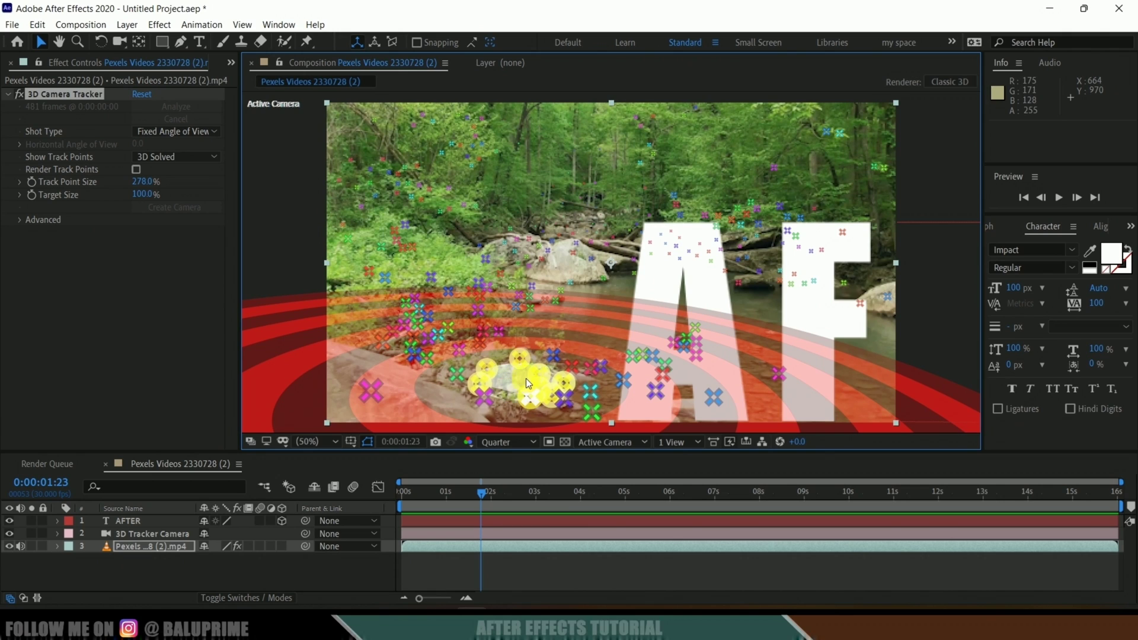
right_click(527, 378)
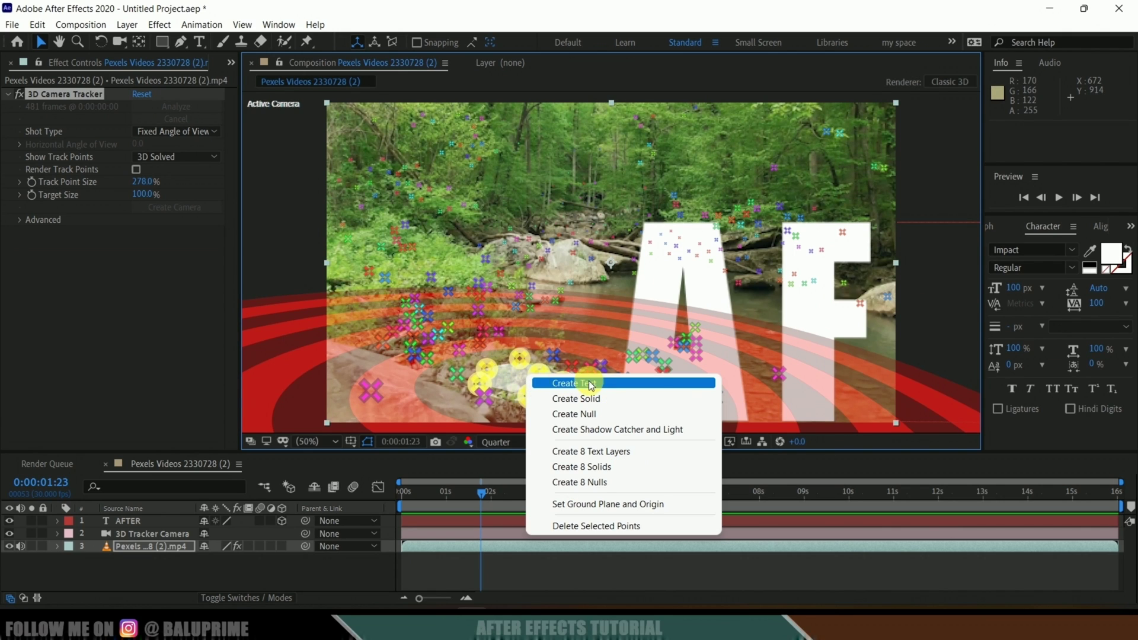
click(570, 381)
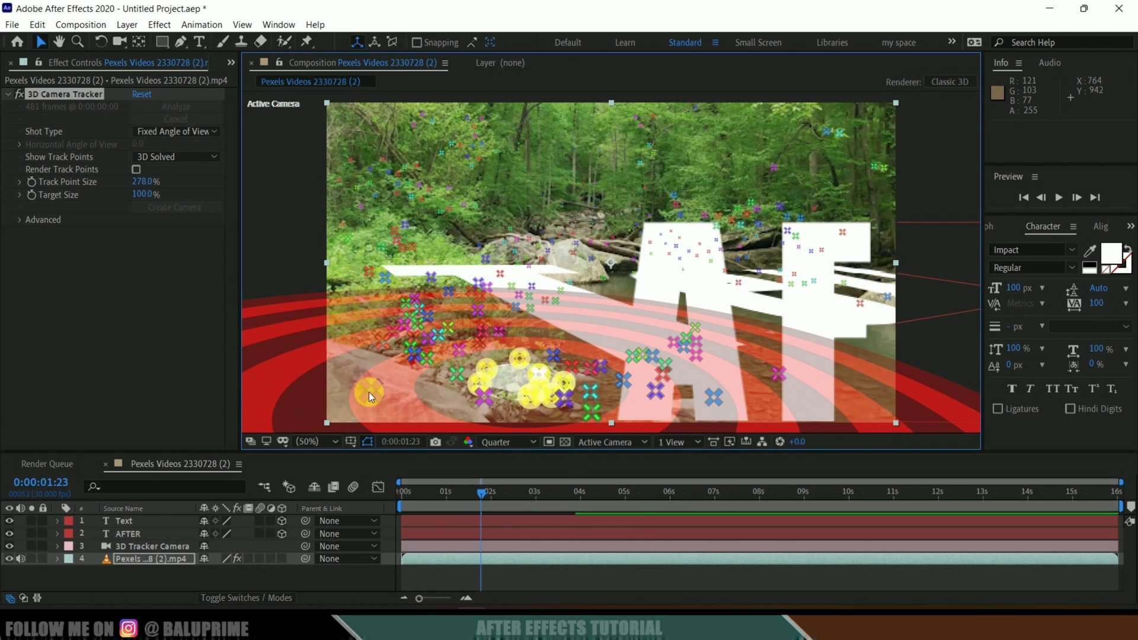
click(147, 522)
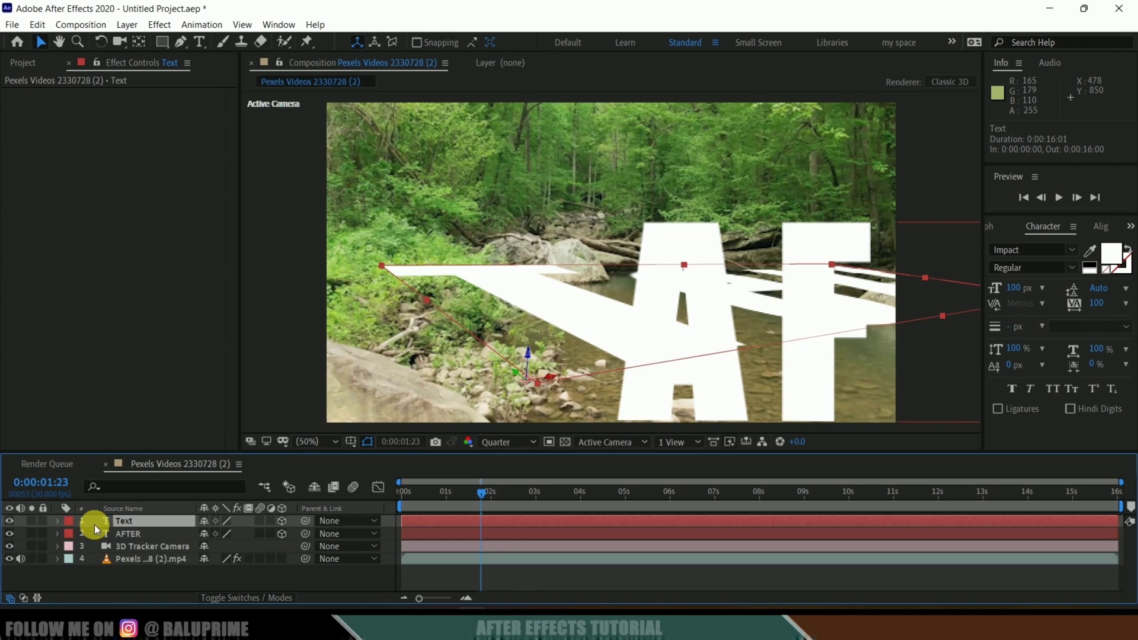
Scale the second Text layer to 100% and rotate it upright with X Rotation 84°, adjusting Y.
key(s)
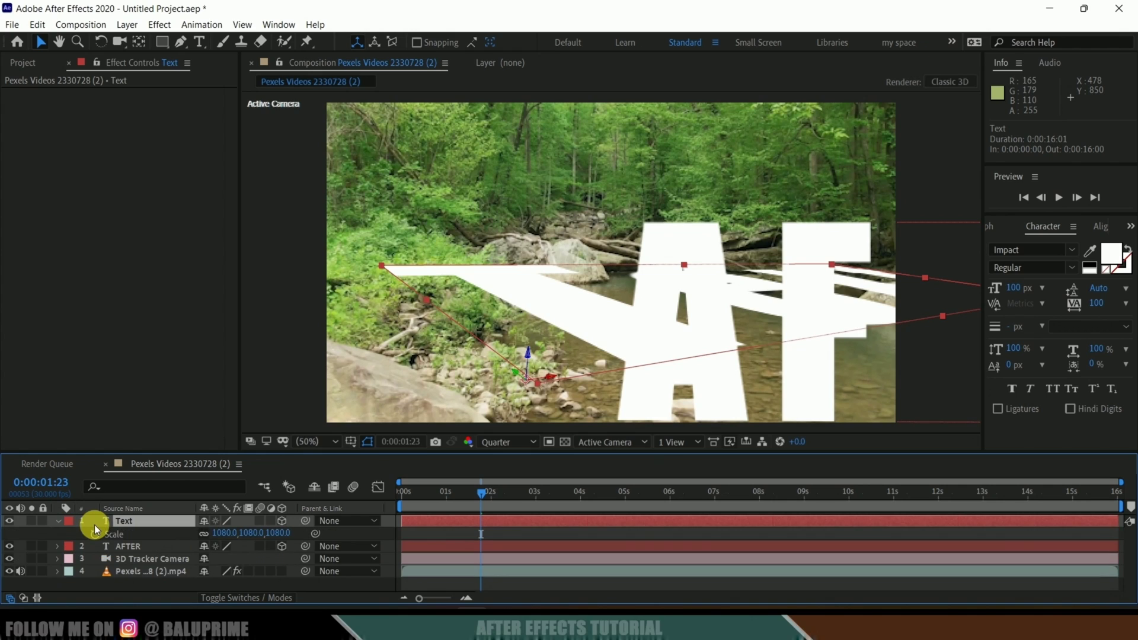
click(224, 534)
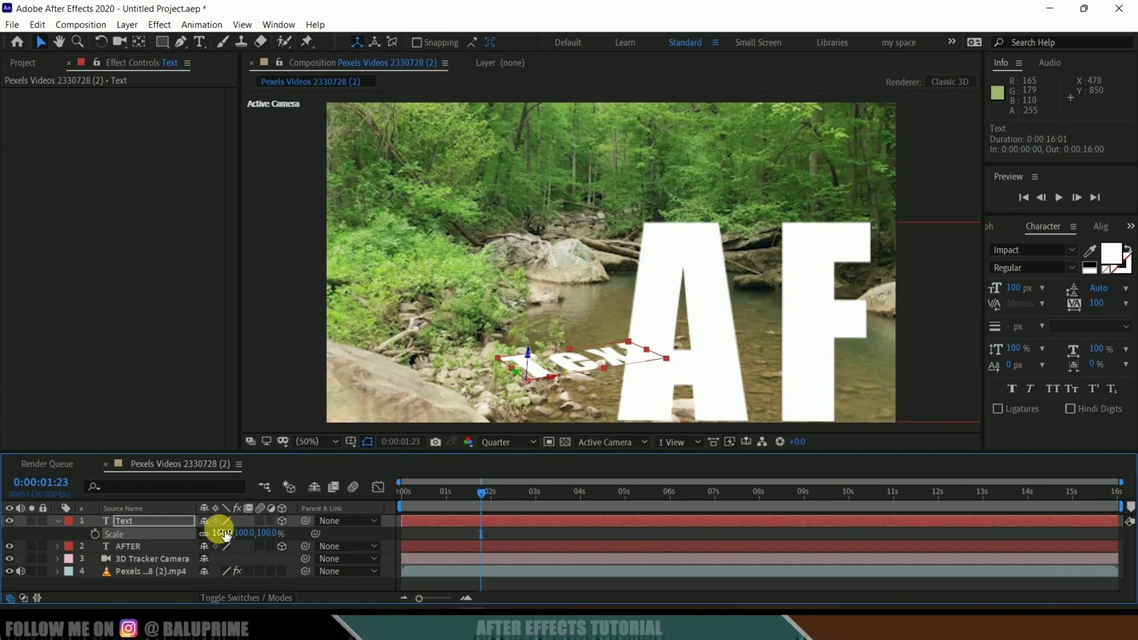
key(r)
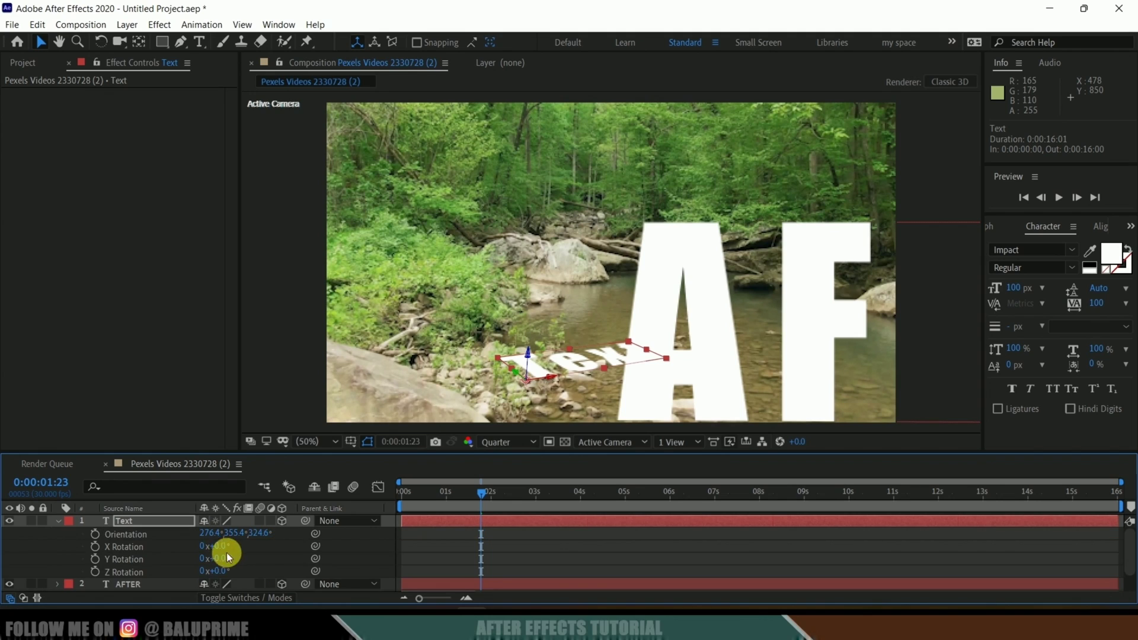
drag(226, 552, 289, 550)
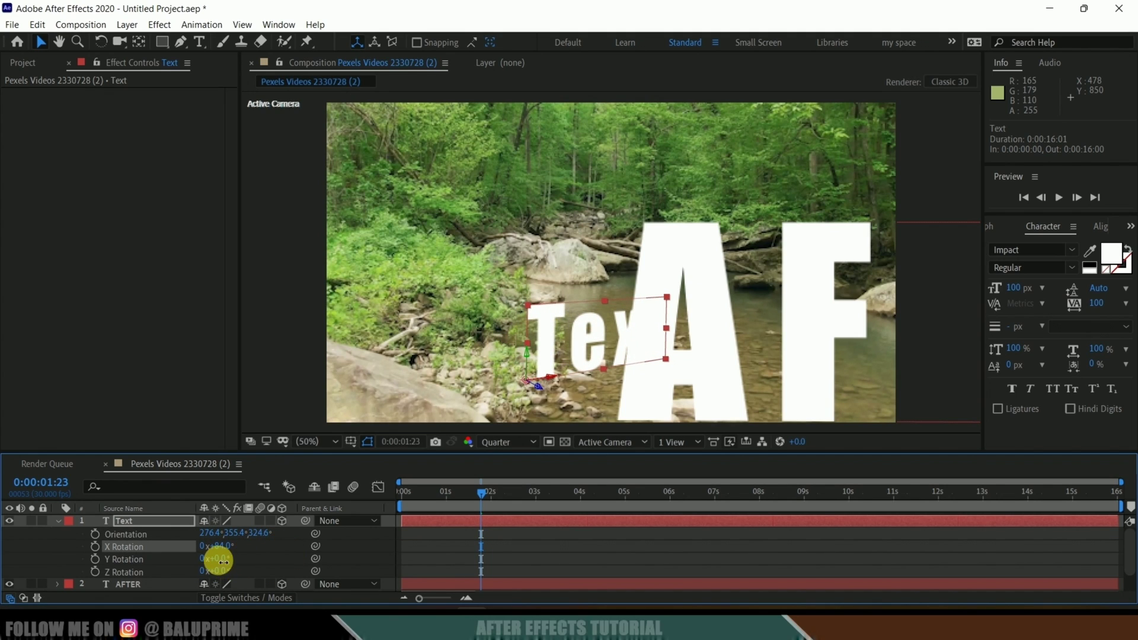
drag(220, 561, 202, 557)
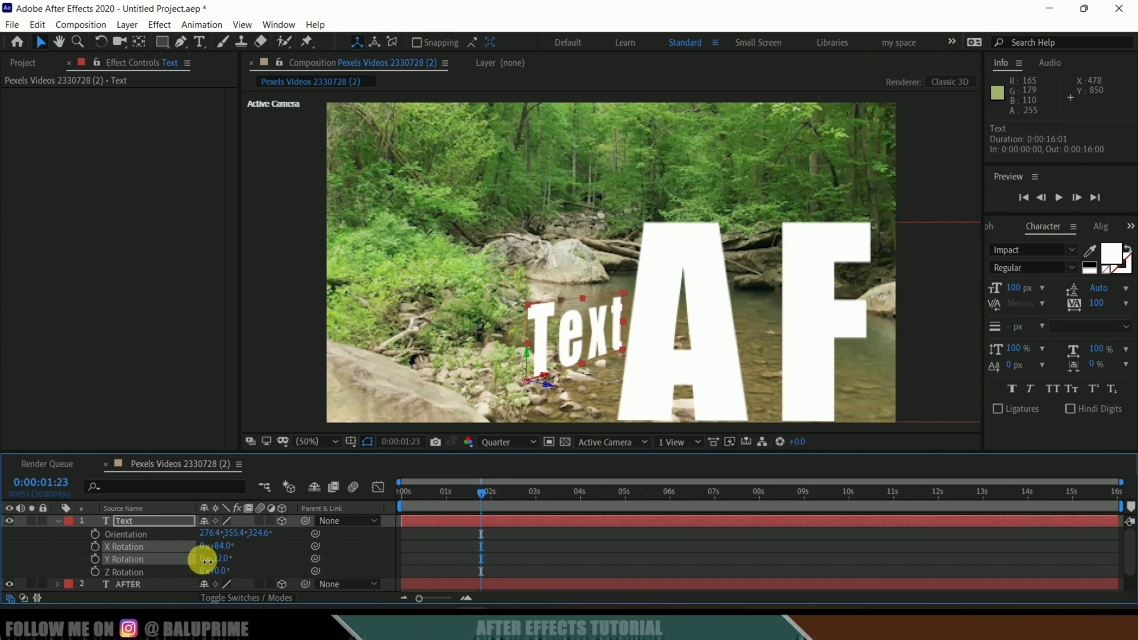
Change the second text to EFFECTS and set its fill colour to red (D10000).
click(155, 523)
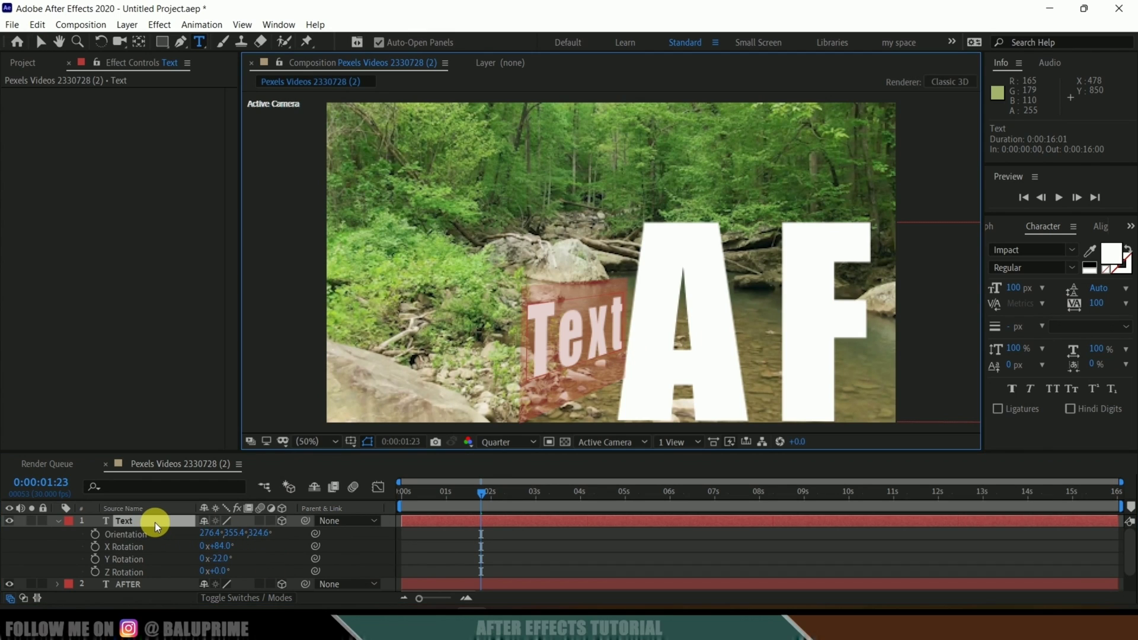
text(EFFECTS)
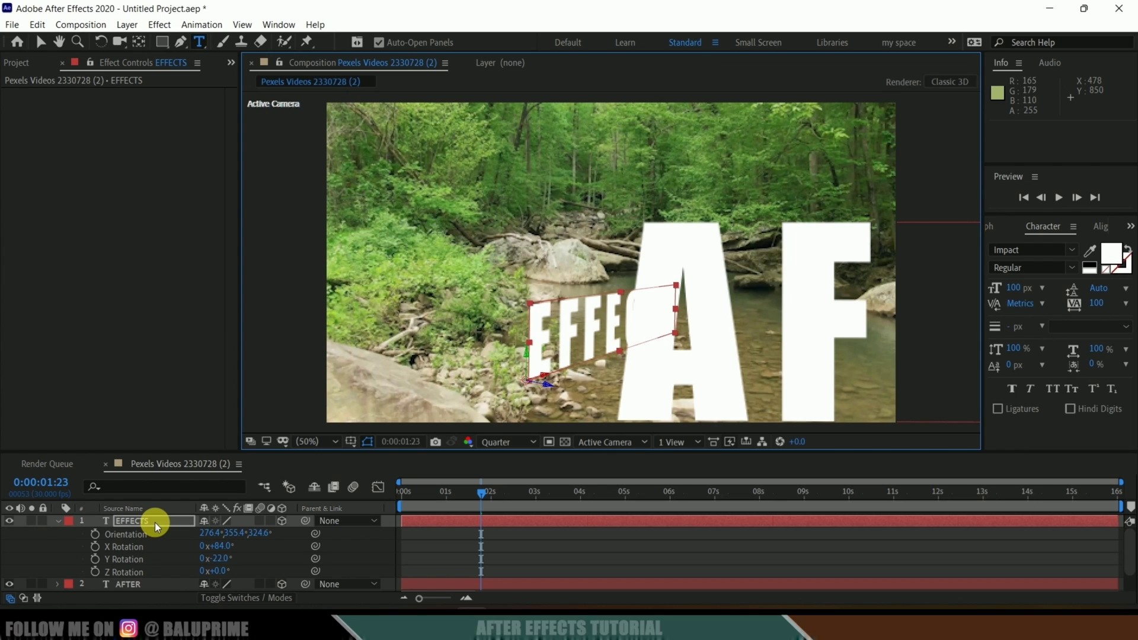
double_click(112, 521)
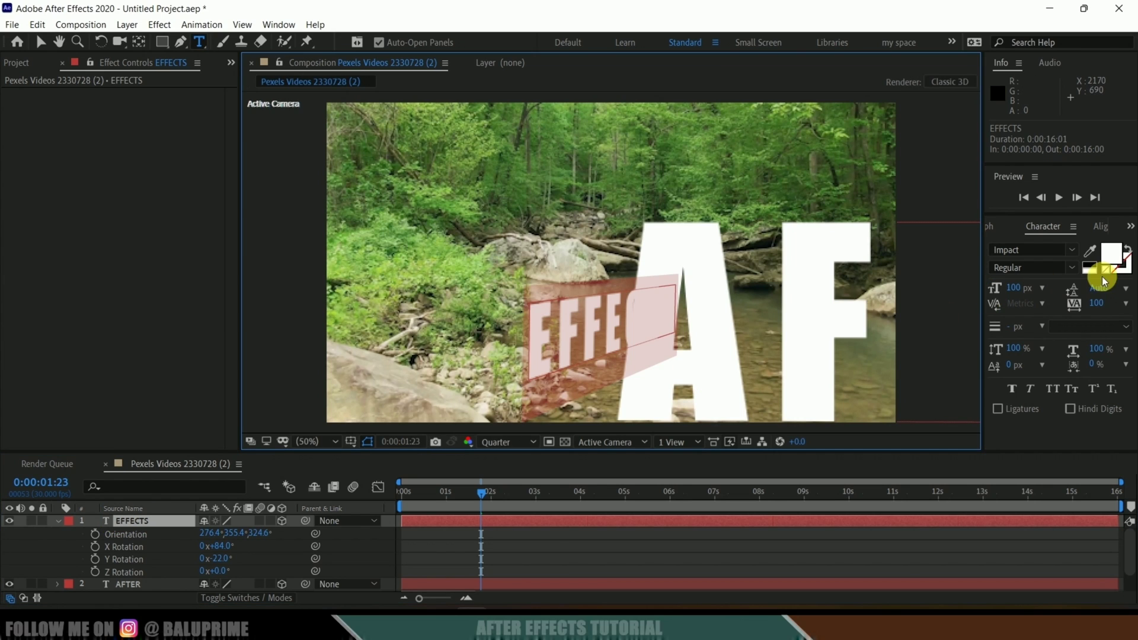
click(1108, 257)
mouse_move(948, 213)
mouse_down()
mouse_move(925, 190)
mouse_move(1026, 190)
mouse_move(1004, 286)
mouse_move(1023, 180)
mouse_move(1026, 251)
mouse_up()
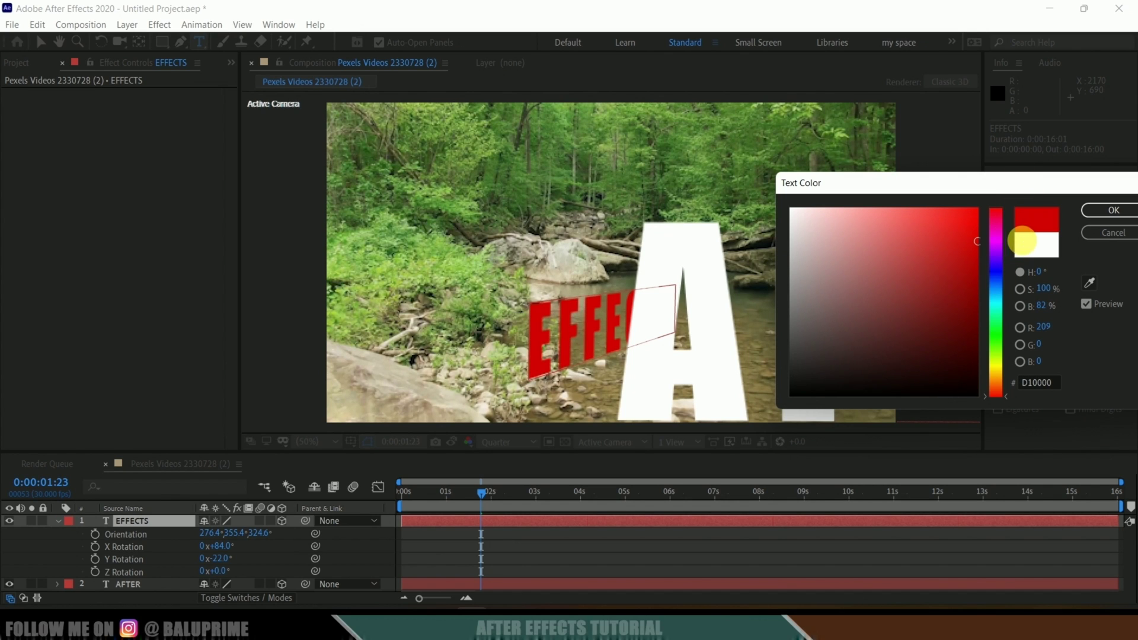
click(1085, 214)
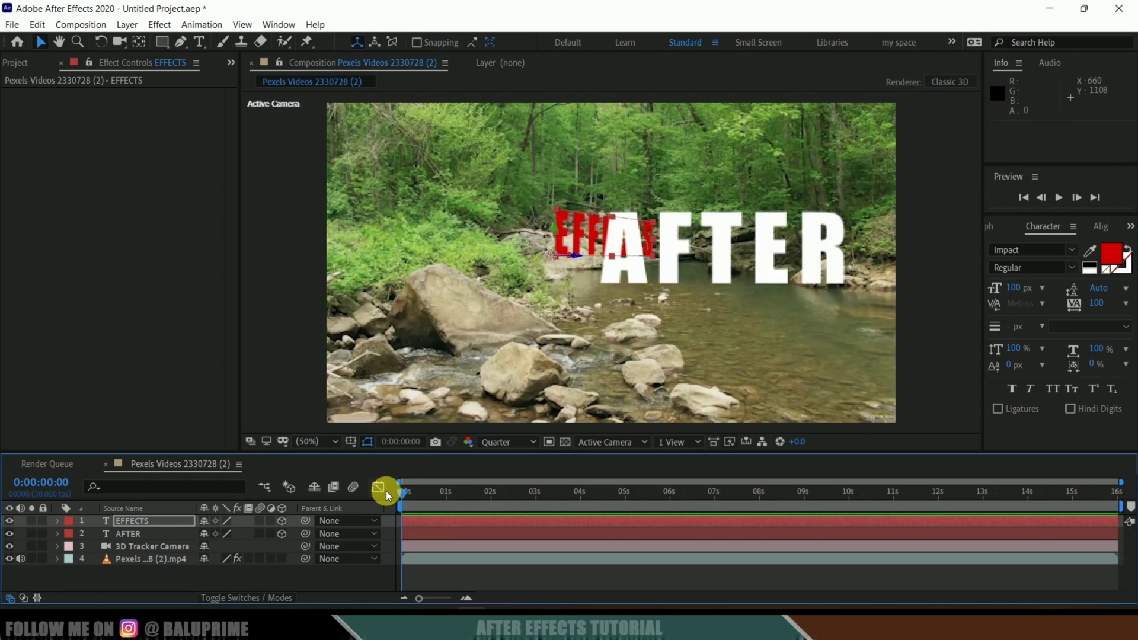
Preview both tracked words following the camera, stopping at 0:00:04:13.
key(space)
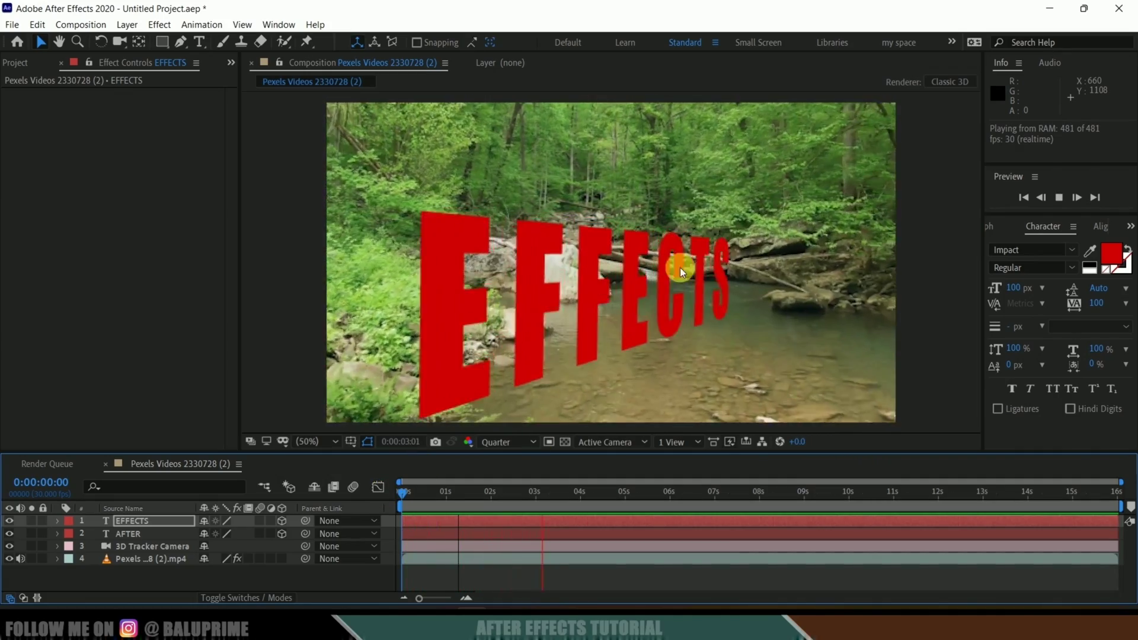
key(space)
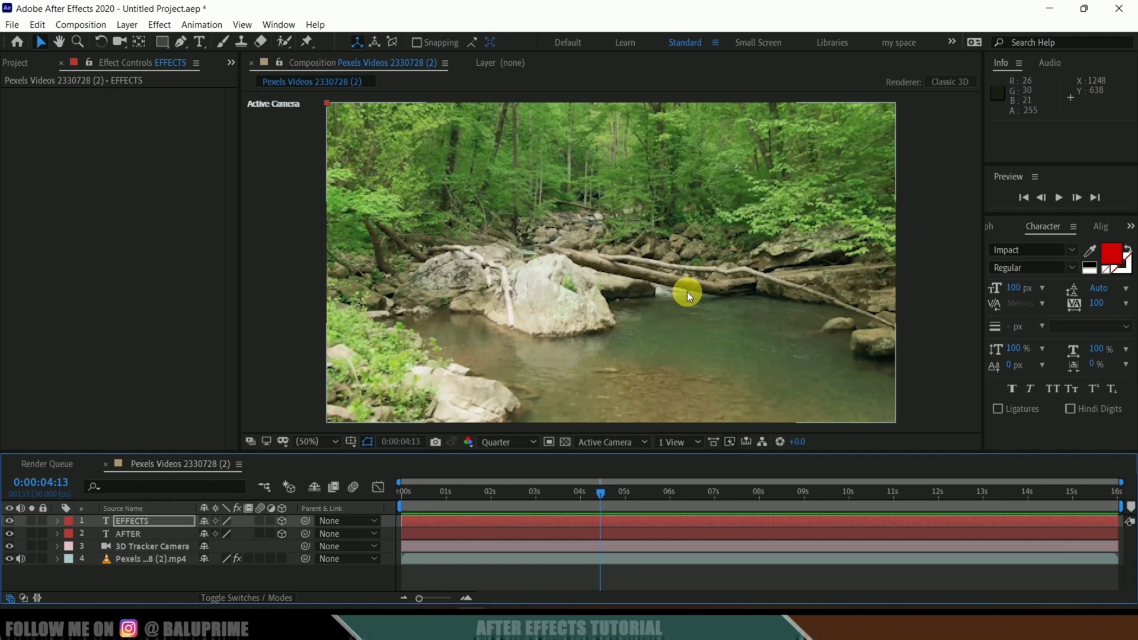